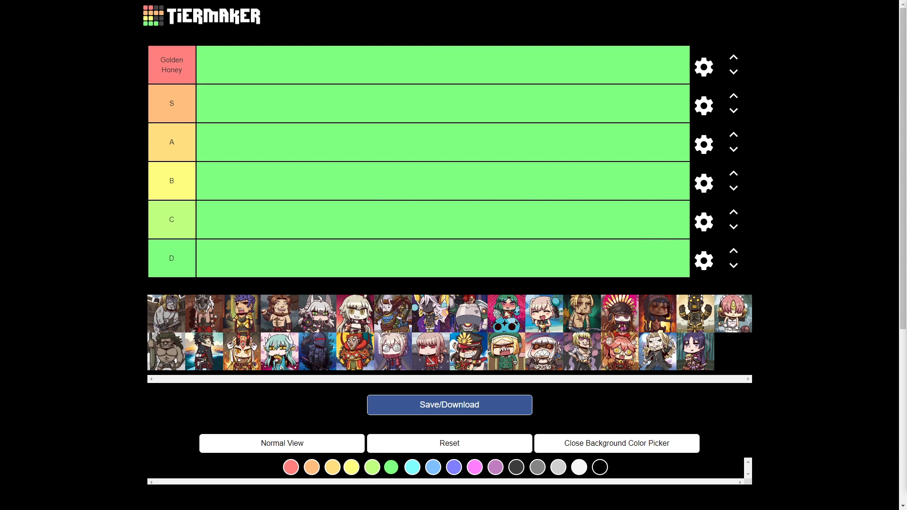
# Rank the grey-haired brute and purple-haired character in C, and the armoured and bearded characters in D
pyautogui.moveTo(167, 314); pyautogui.dragTo(215, 220)
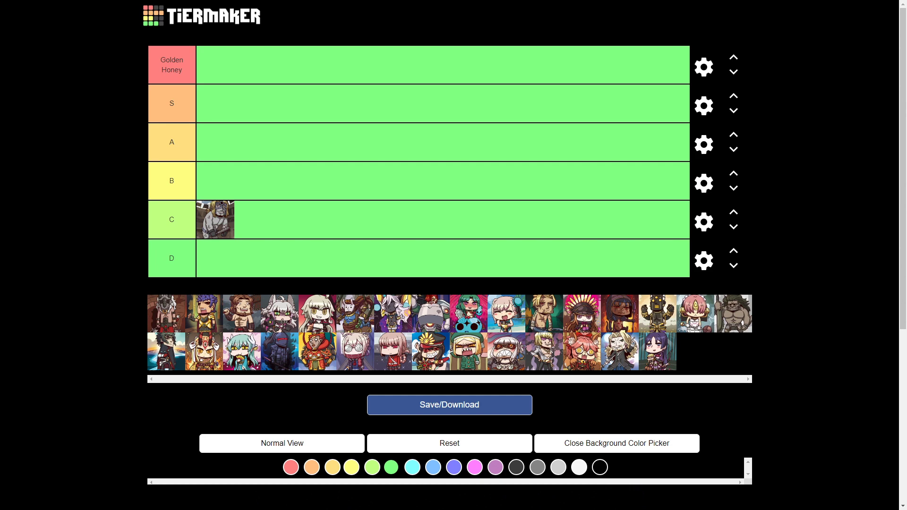
pyautogui.moveTo(166, 314); pyautogui.dragTo(215, 258)
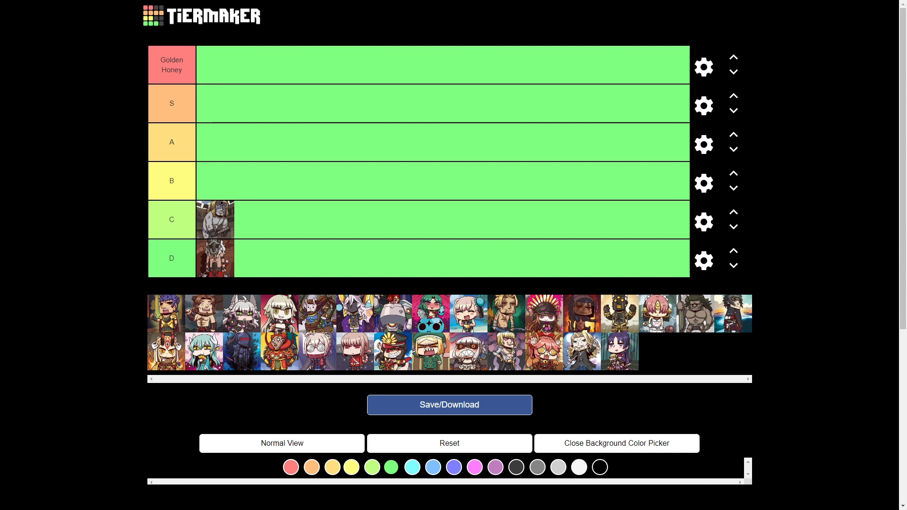
pyautogui.moveTo(166, 313); pyautogui.dragTo(254, 220)
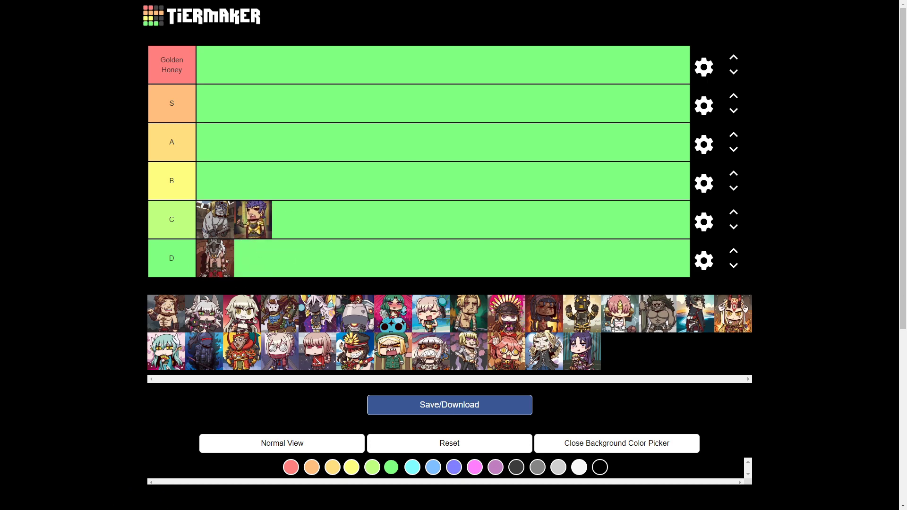
pyautogui.moveTo(166, 314); pyautogui.dragTo(253, 258)
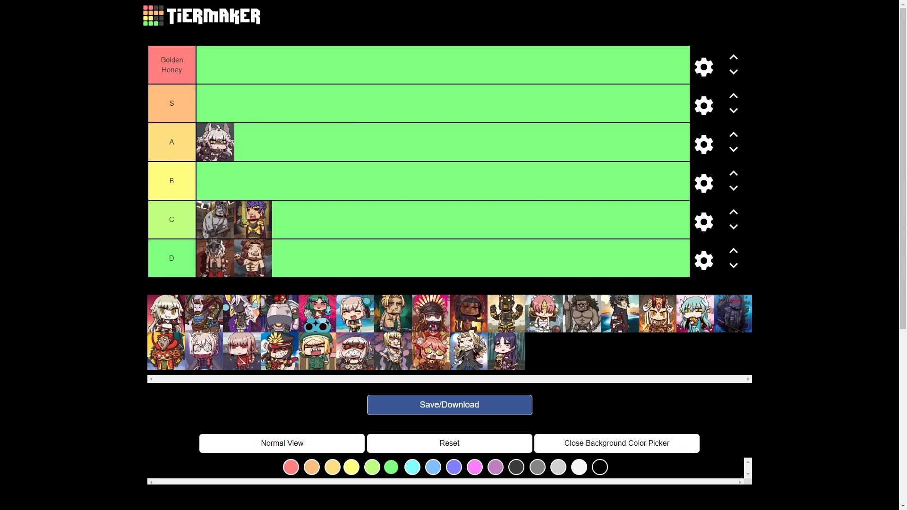
# Place the white-haired girl in tier S and the horned character third in tier D
pyautogui.moveTo(166, 314); pyautogui.dragTo(273, 105)
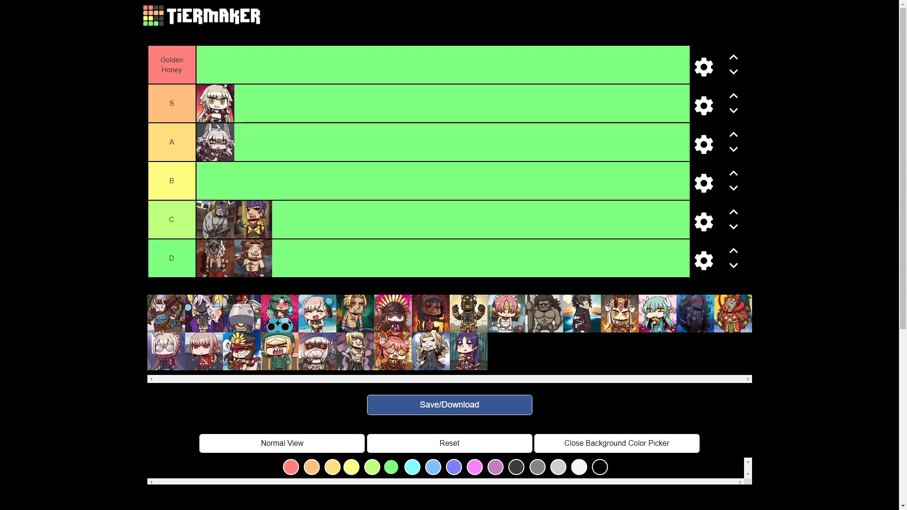
pyautogui.moveTo(167, 314); pyautogui.dragTo(326, 258)
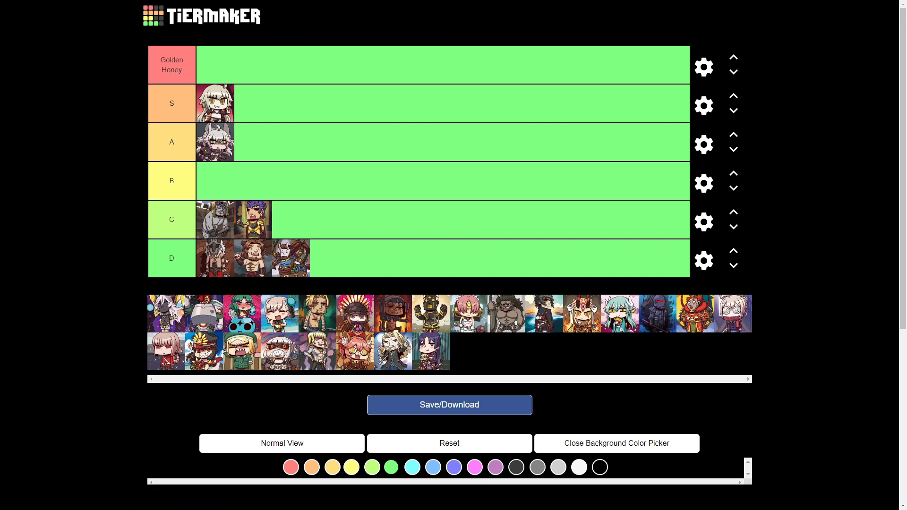
# Add the next character to C, the grey robot to B, another to D, and one more to S
pyautogui.moveTo(166, 313); pyautogui.dragTo(297, 218)
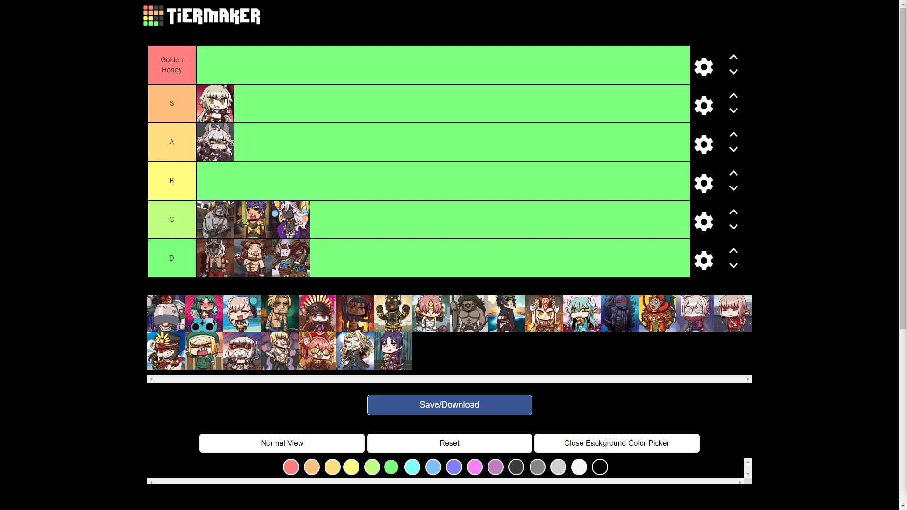
pyautogui.moveTo(166, 314); pyautogui.dragTo(215, 181)
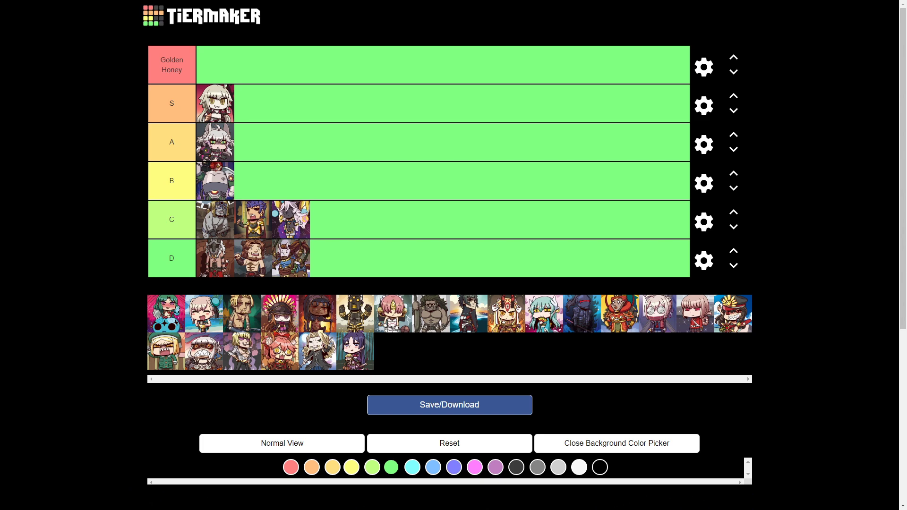
pyautogui.moveTo(167, 313); pyautogui.dragTo(331, 258)
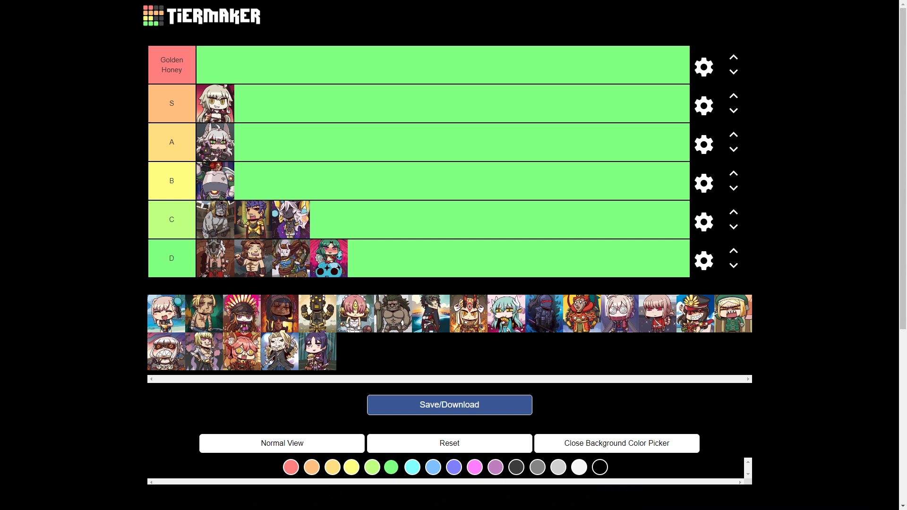
pyautogui.moveTo(166, 314); pyautogui.dragTo(253, 103)
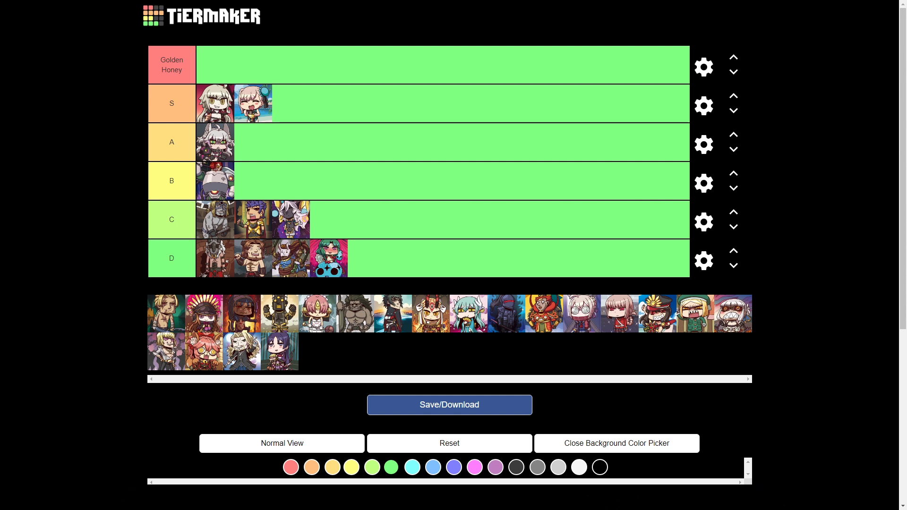
# Rank the blond character in tier B and the next unranked character at the end of S
pyautogui.moveTo(166, 313); pyautogui.dragTo(253, 181)
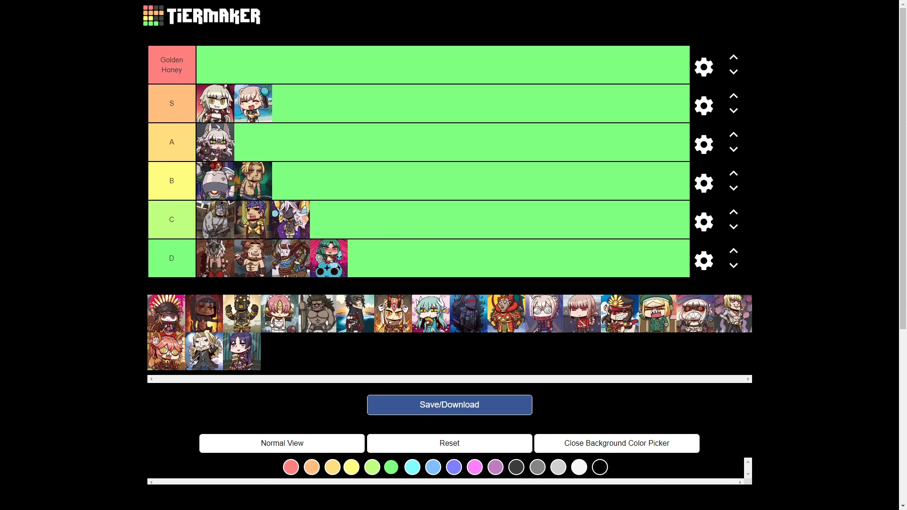
pyautogui.moveTo(167, 313); pyautogui.dragTo(400, 106)
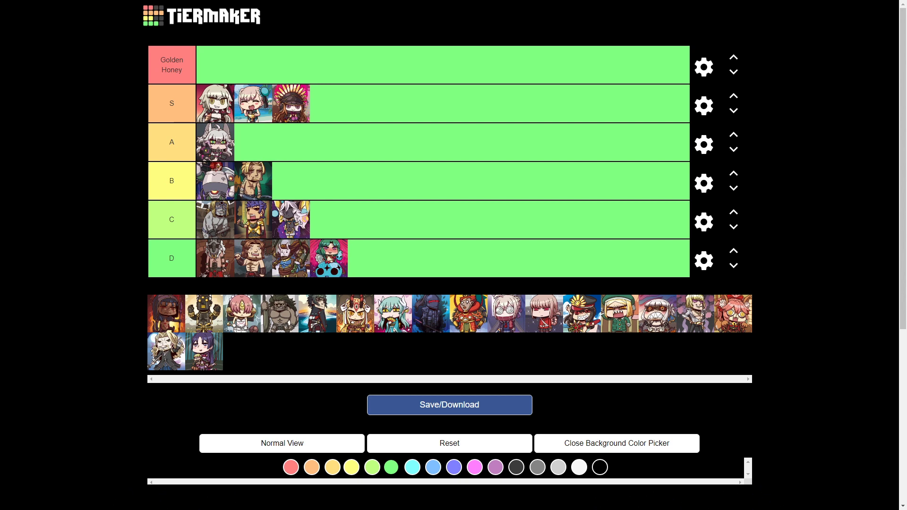
# Drop the dark-skinned brown-haired character into tier A after the existing icon
pyautogui.moveTo(166, 314); pyautogui.dragTo(253, 142)
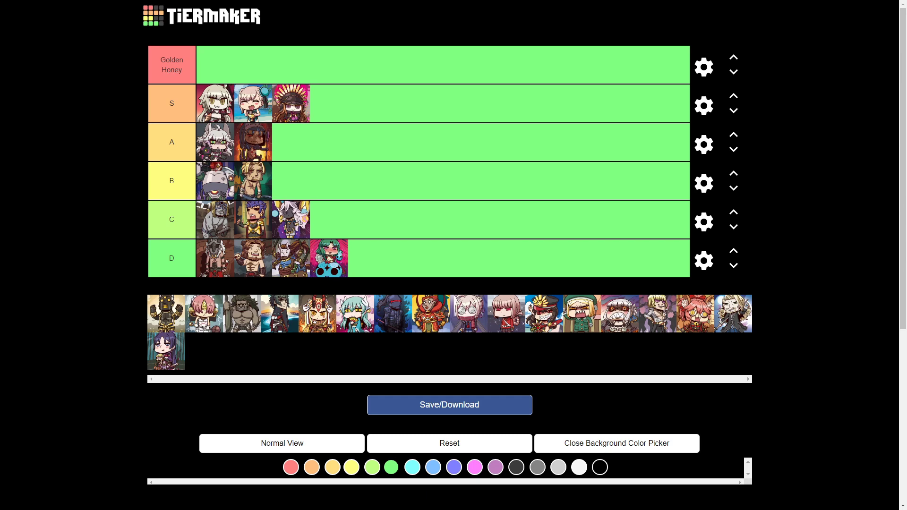
# Put the black-gold robot at the end of D, the pink-haired girl in A, and the grey brute in B
pyautogui.moveTo(166, 313); pyautogui.dragTo(406, 256)
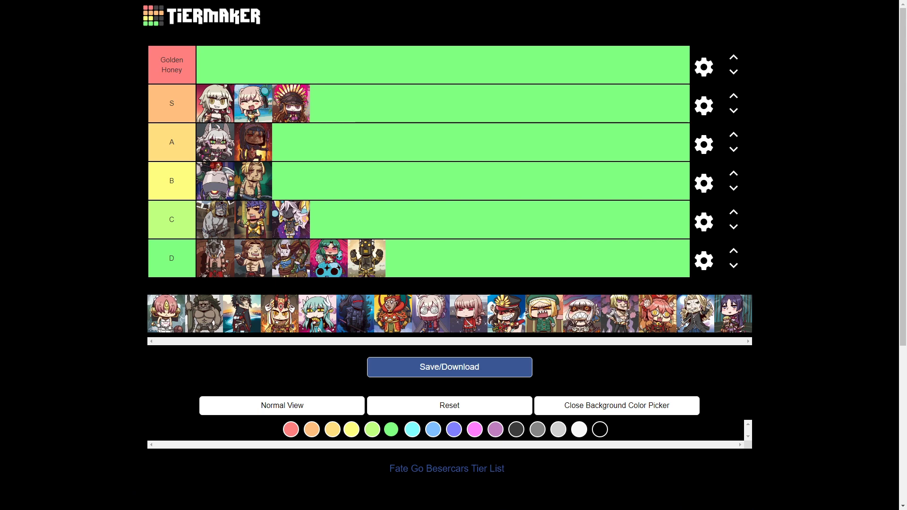
pyautogui.moveTo(166, 314); pyautogui.dragTo(291, 142)
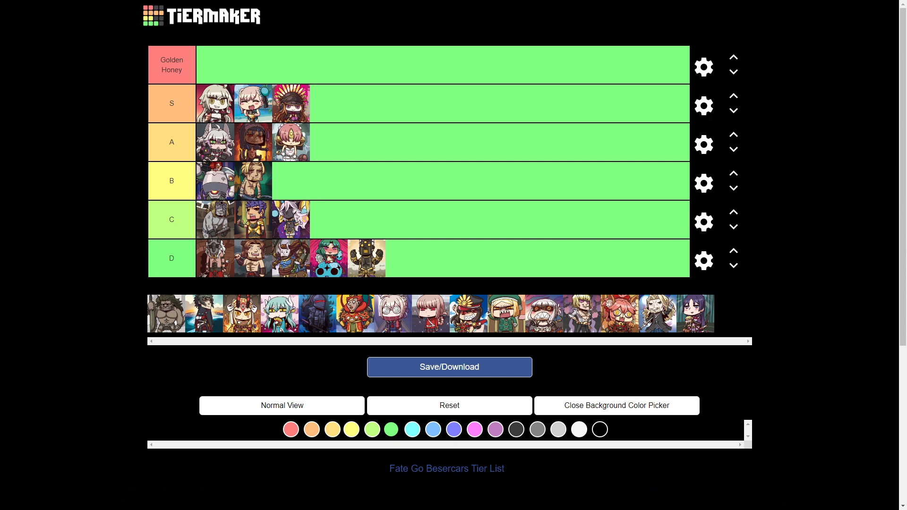
pyautogui.moveTo(166, 313); pyautogui.dragTo(339, 186)
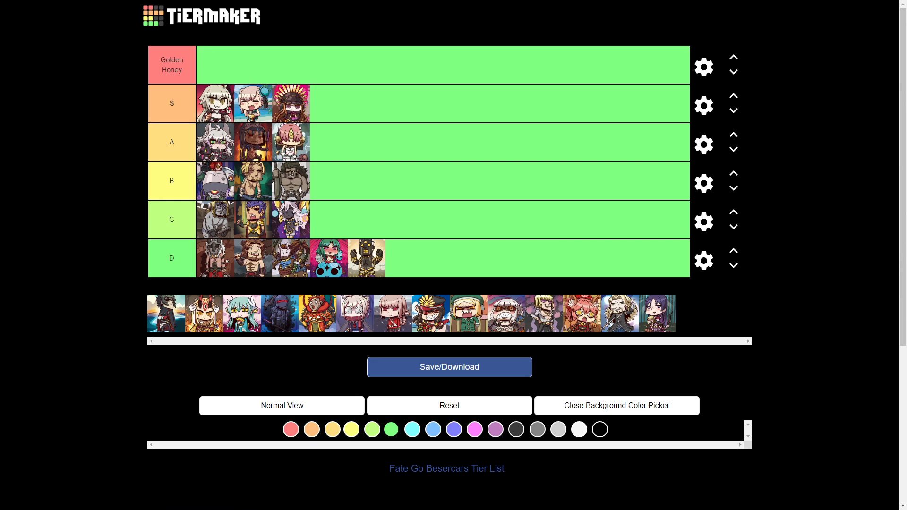
# Add the dark-haired character with the seaside background to the end of tier B
pyautogui.moveTo(166, 314); pyautogui.dragTo(329, 181)
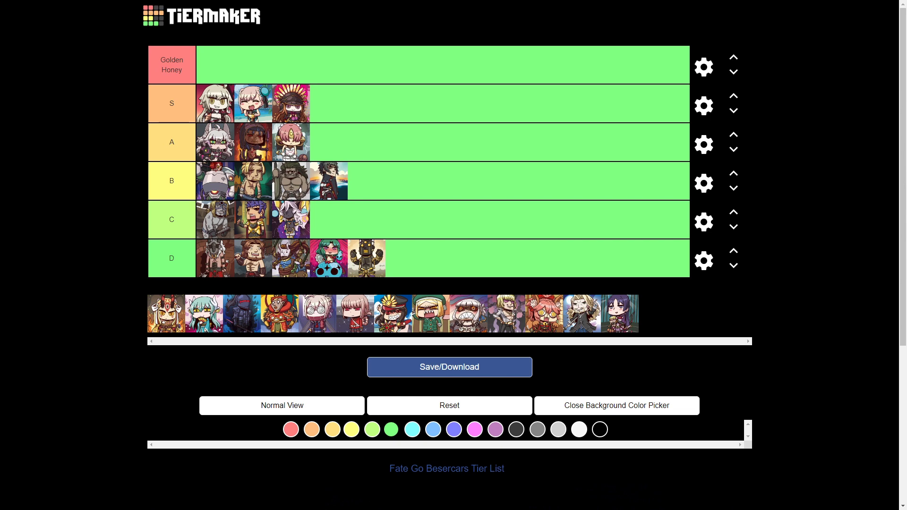
# Place the horned character at the end of B, the cyan-haired girl in A, and carry the dark knight toward A
pyautogui.moveTo(166, 314); pyautogui.dragTo(367, 181)
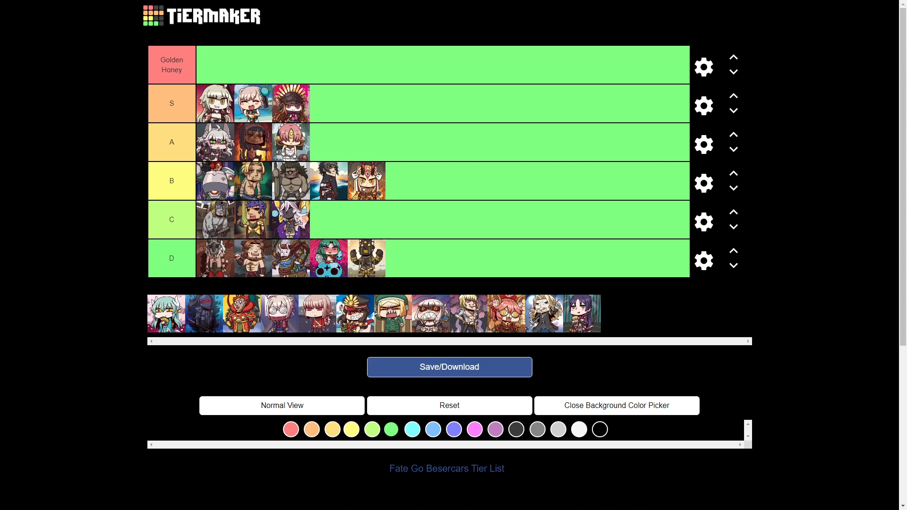
pyautogui.moveTo(166, 314); pyautogui.dragTo(330, 141)
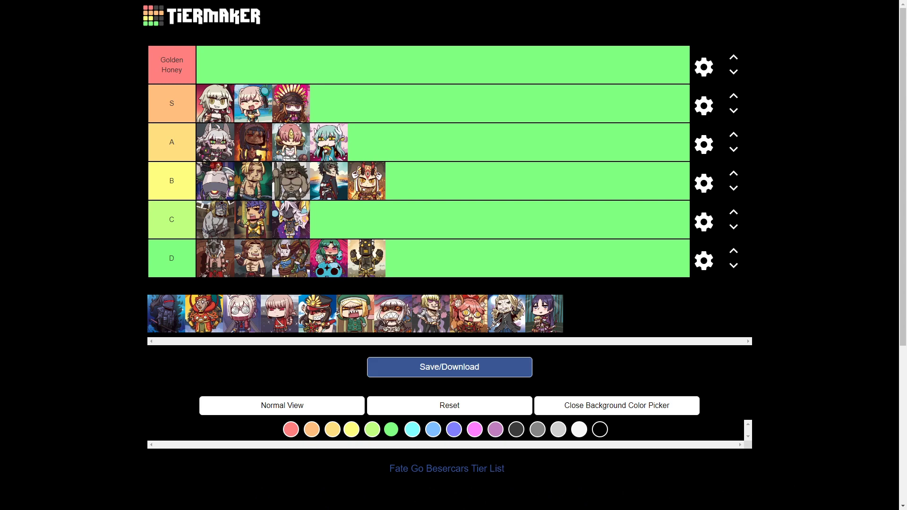
pyautogui.moveTo(166, 314); pyautogui.dragTo(404, 137)
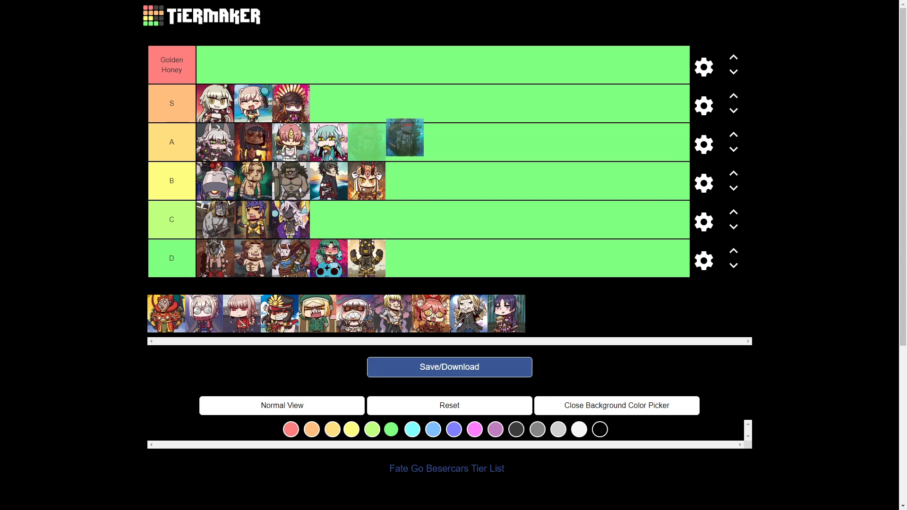
# Settle the dark knight at the end of A, the red-and-gold character in C, and the glasses girl in S
pyautogui.moveTo(405, 138); pyautogui.dragTo(399, 140)
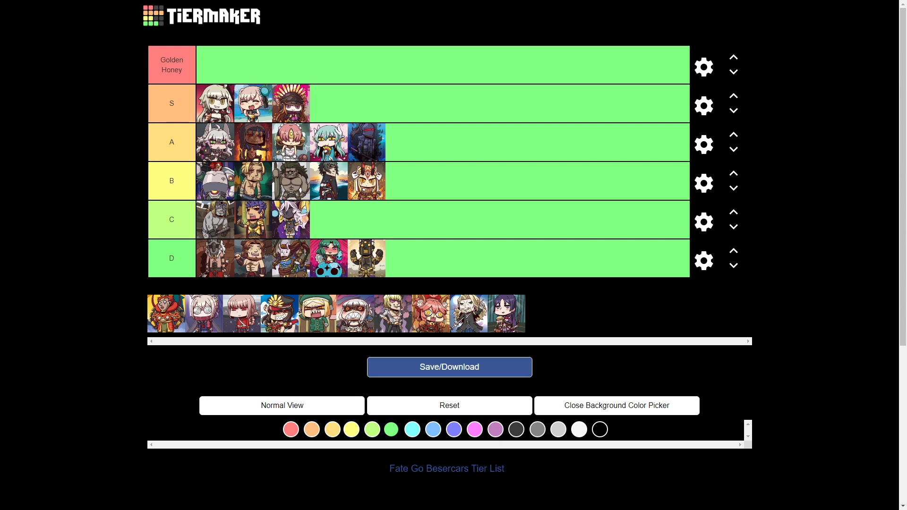
pyautogui.moveTo(167, 313); pyautogui.dragTo(330, 218)
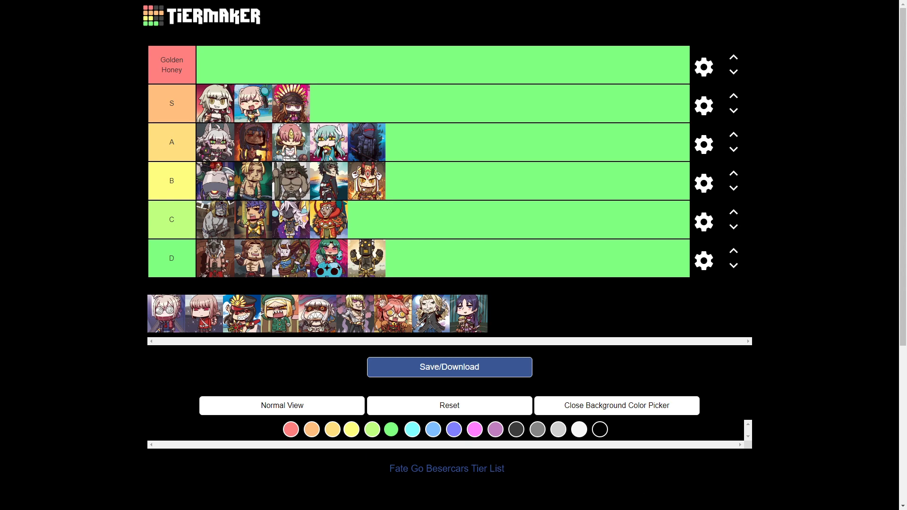
pyautogui.moveTo(166, 313); pyautogui.dragTo(329, 104)
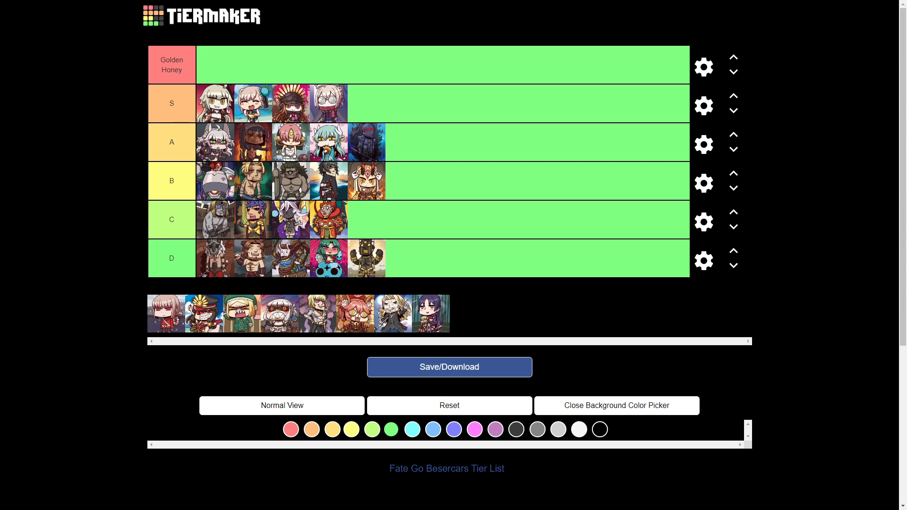
# Move the red-dress character into tier B and the military-cap character to the end of S
pyautogui.moveTo(166, 313); pyautogui.dragTo(456, 182)
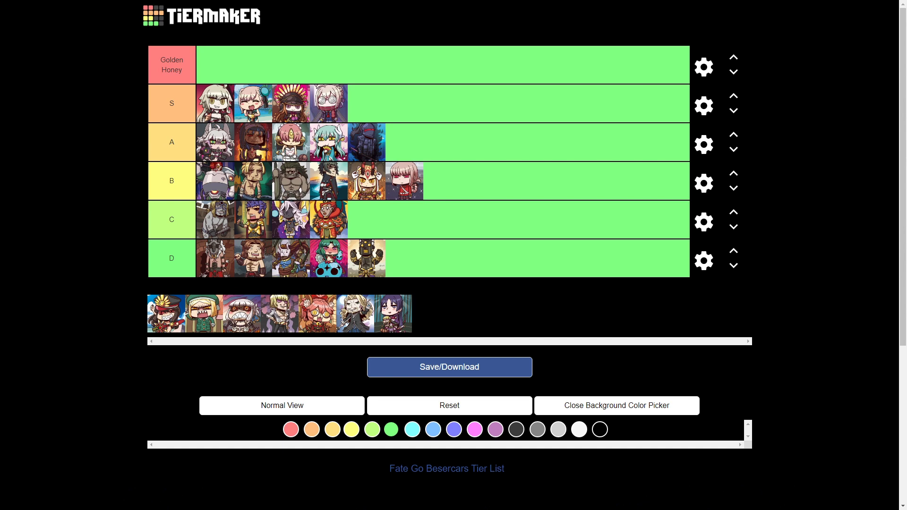
pyautogui.moveTo(166, 314); pyautogui.dragTo(367, 103)
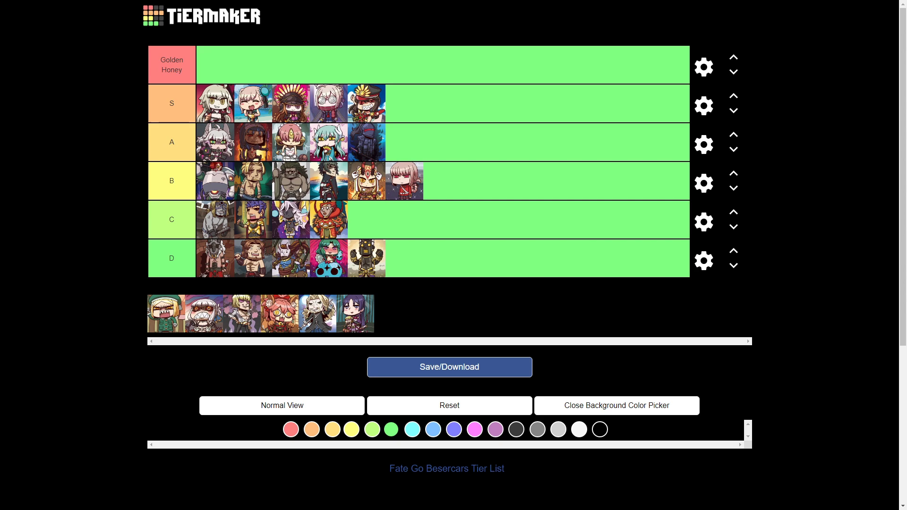
# Place the green-hooded character at the end of the A tier, via the B tier
pyautogui.moveTo(166, 313); pyautogui.dragTo(491, 184)
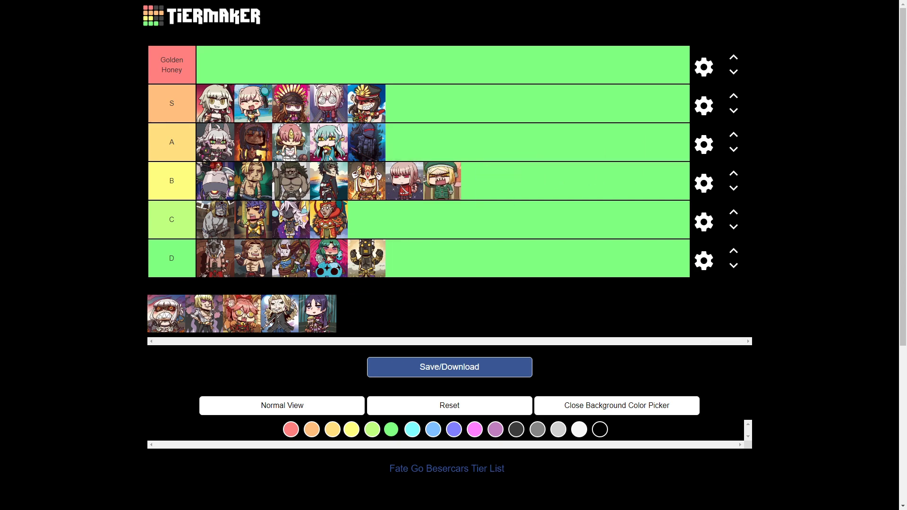
pyautogui.moveTo(443, 181); pyautogui.dragTo(405, 142)
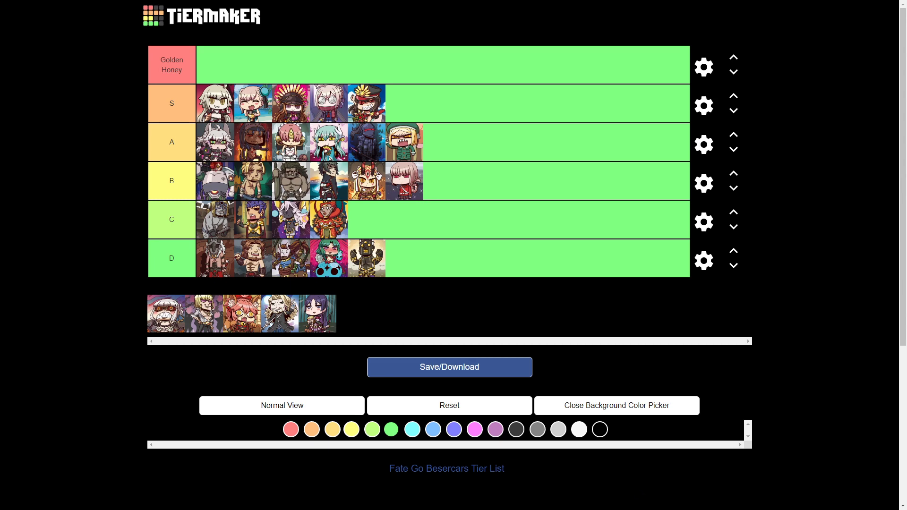
# Move the white-haired character from the front of the pool to the end of tier A
pyautogui.moveTo(167, 314); pyautogui.dragTo(442, 142)
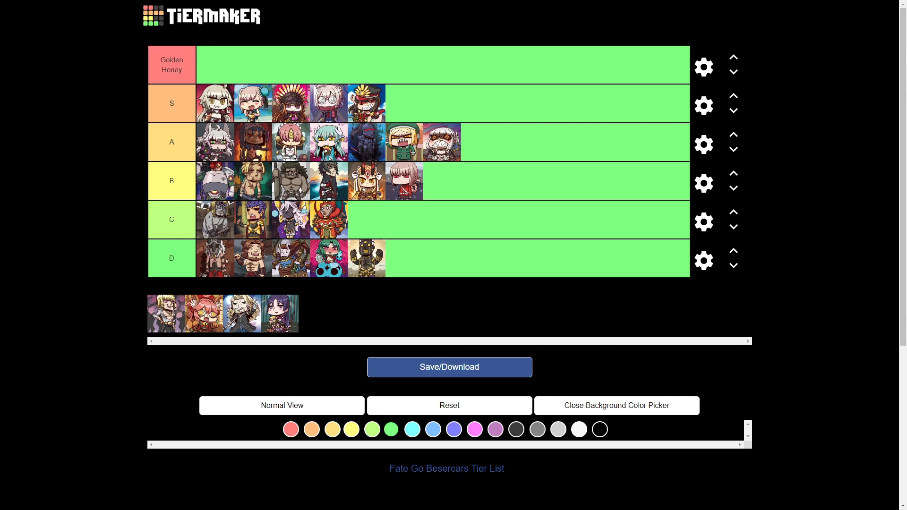
# Move the blonde girl from the front of the pool to the end of tier B
pyautogui.moveTo(167, 314); pyautogui.dragTo(442, 181)
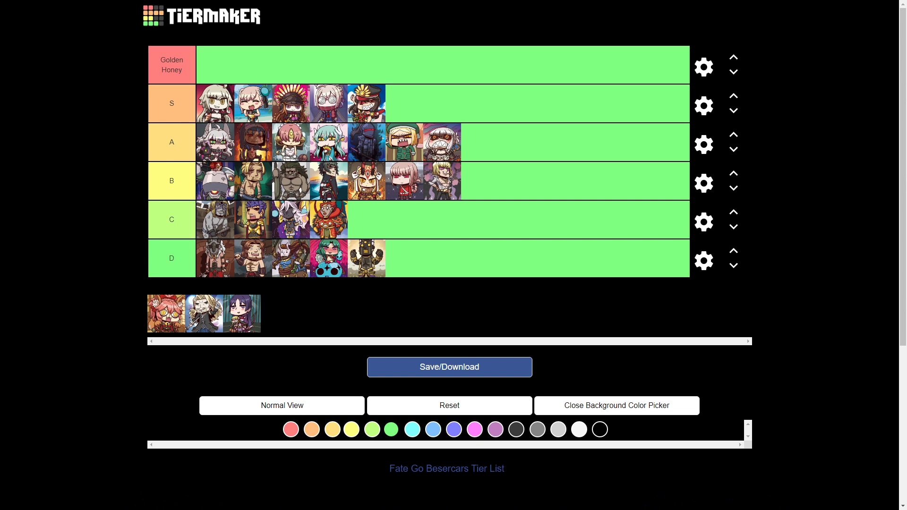
# Move the pink-haired fox girl from the pool to the end of tier D
pyautogui.moveTo(167, 313); pyautogui.dragTo(404, 258)
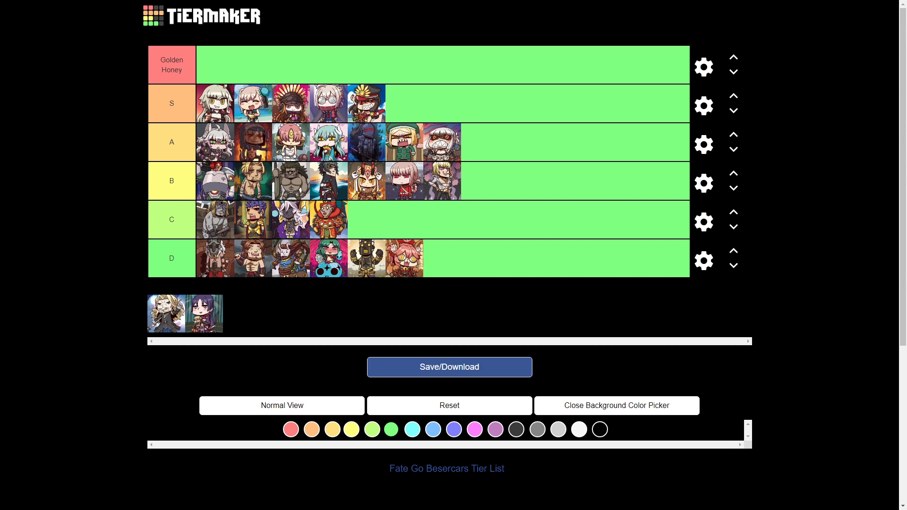
# Move the long-haired blonde in the dark outfit to the end of tier C
pyautogui.moveTo(167, 314); pyautogui.dragTo(555, 222)
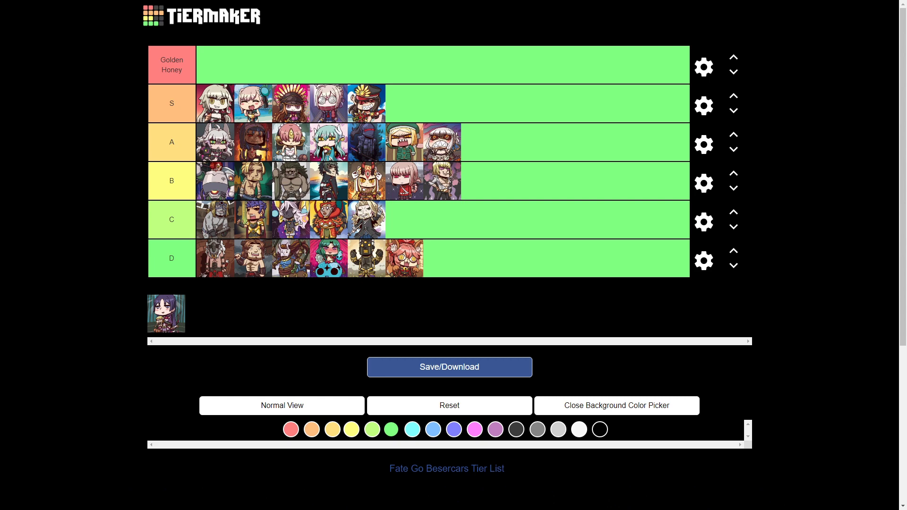
# Move the last purple-haired character to the end of tier B, emptying the pool
pyautogui.moveTo(166, 313); pyautogui.dragTo(576, 187)
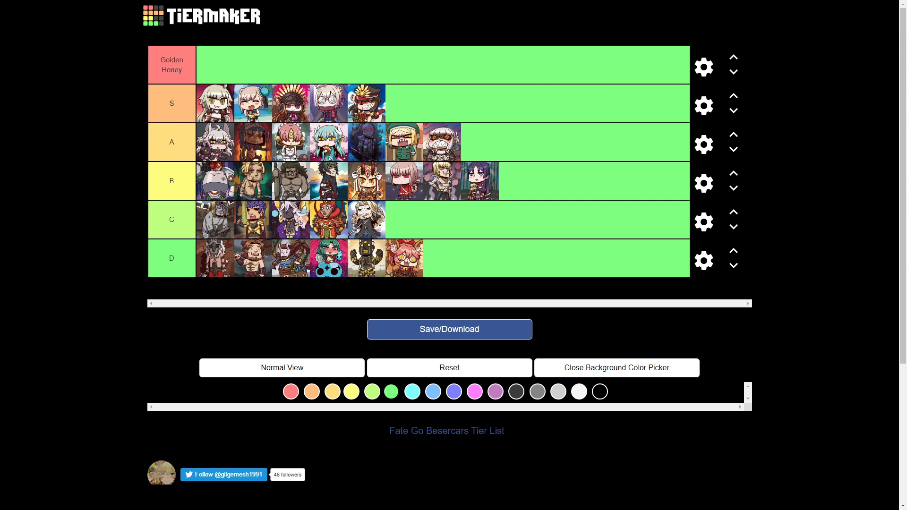
# Move the second S-tier character, the beach-outfit girl, up into Golden Honey
pyautogui.moveTo(254, 103); pyautogui.dragTo(215, 65)
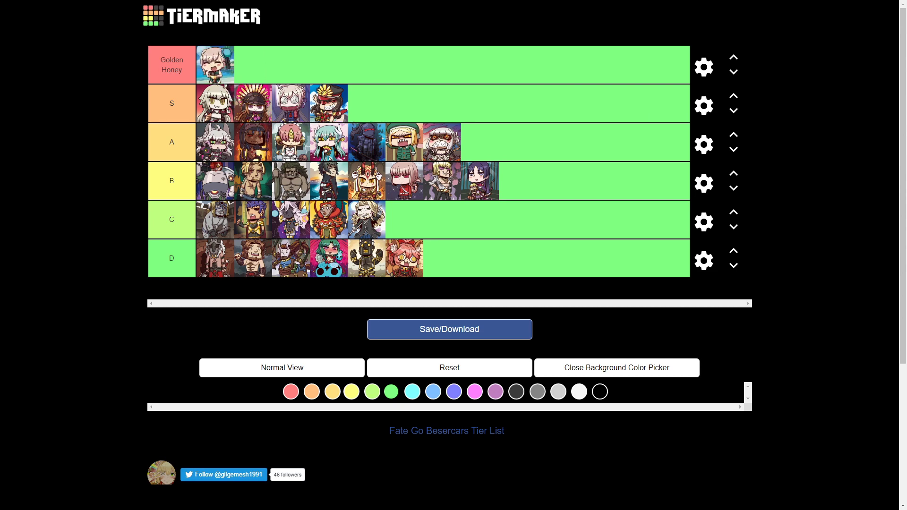